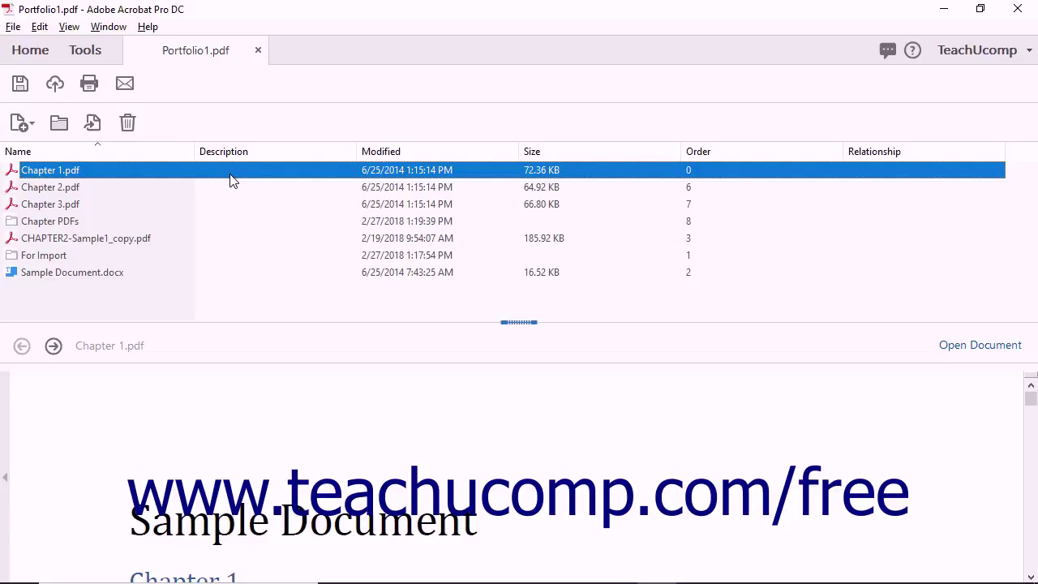
Step: Bring up the context menu in the empty area of the portfolio's Details file list
right_click(225, 314)
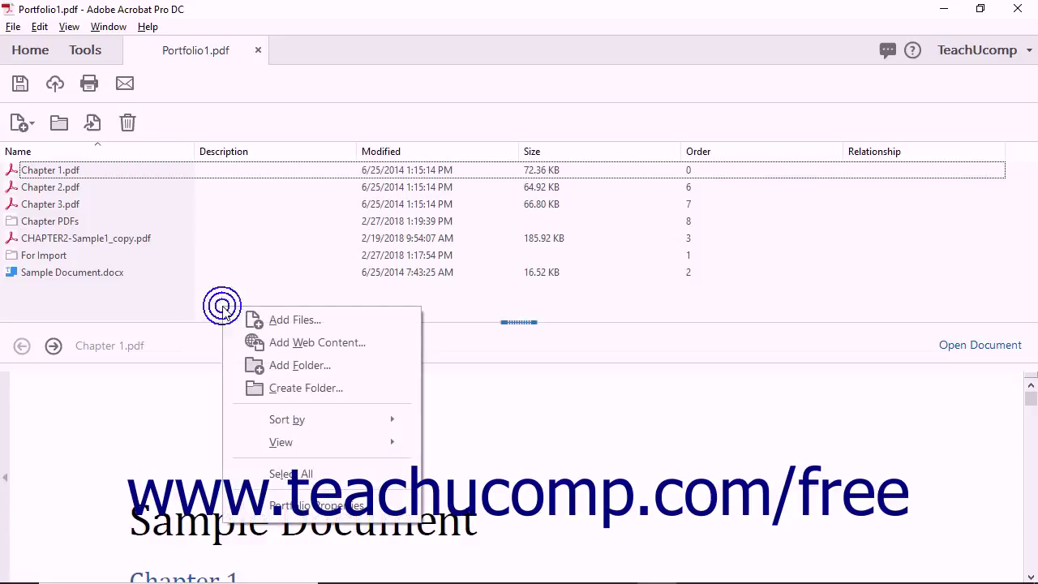
Step: In Portfolio Properties, toggle the Created field's column on and off, leaving it hidden
click(290, 506)
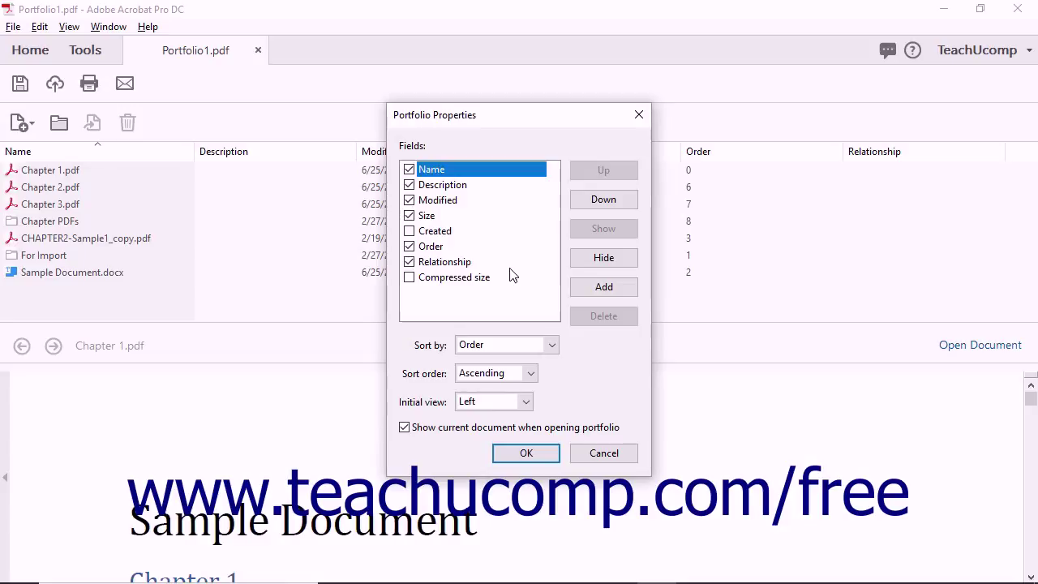
click(444, 234)
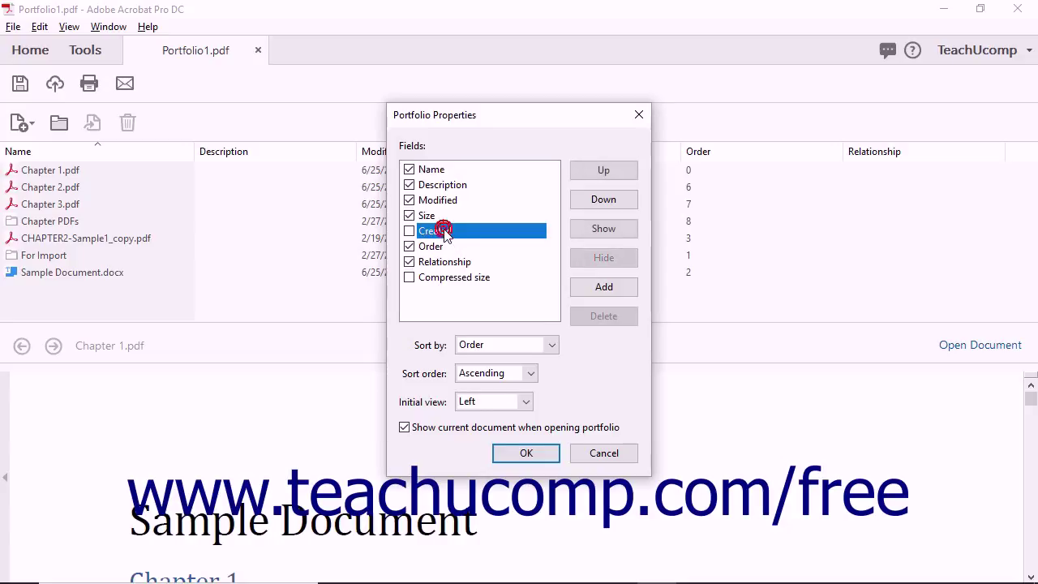
click(410, 231)
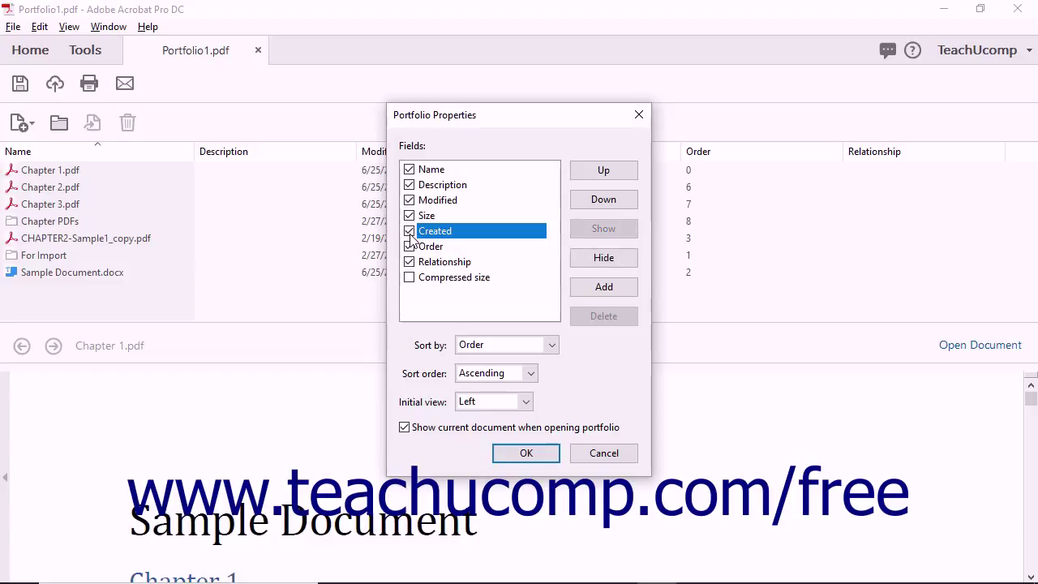
click(409, 231)
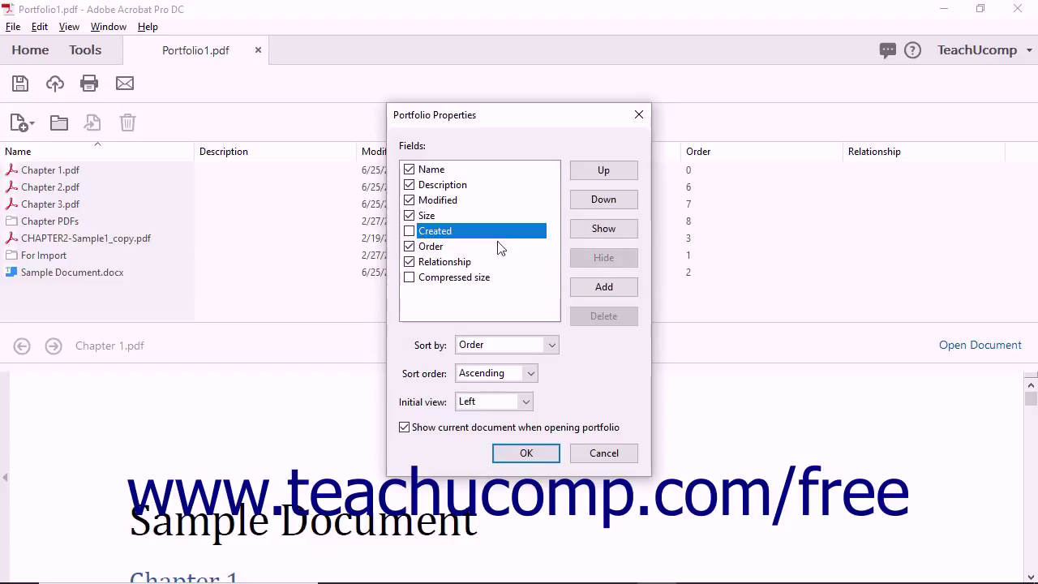
click(586, 232)
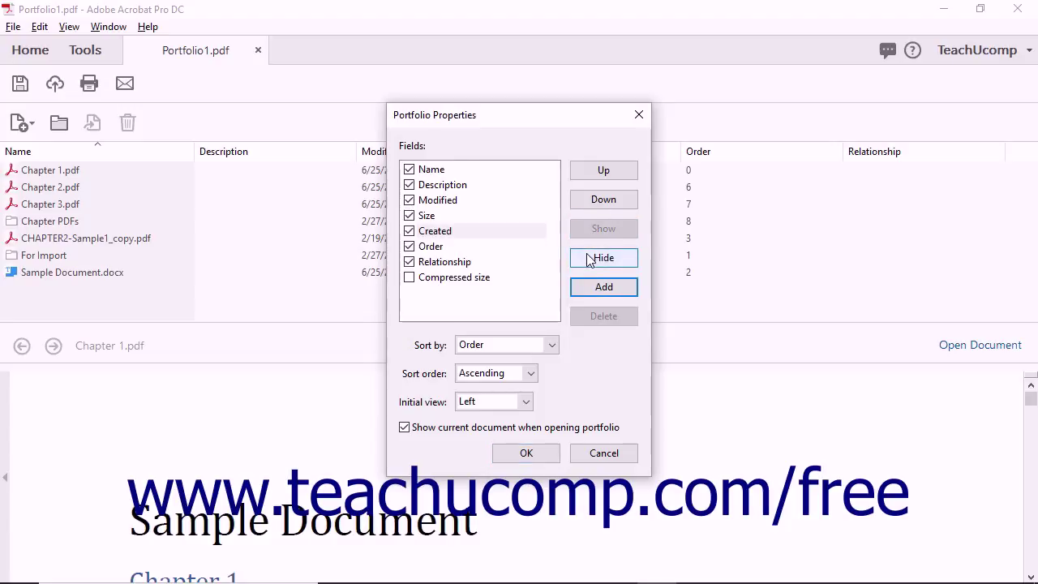
click(589, 258)
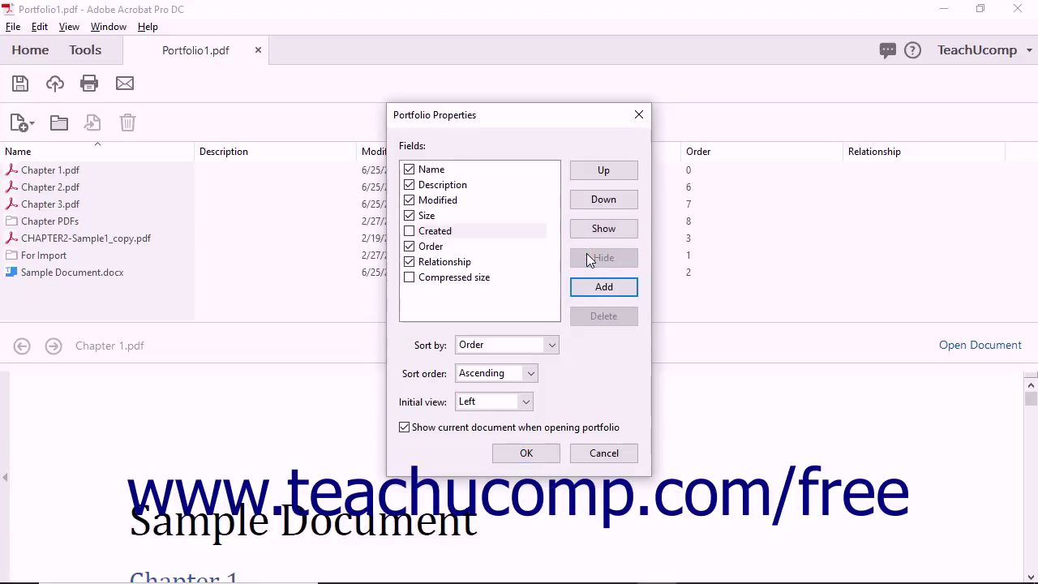
click(462, 185)
click(463, 186)
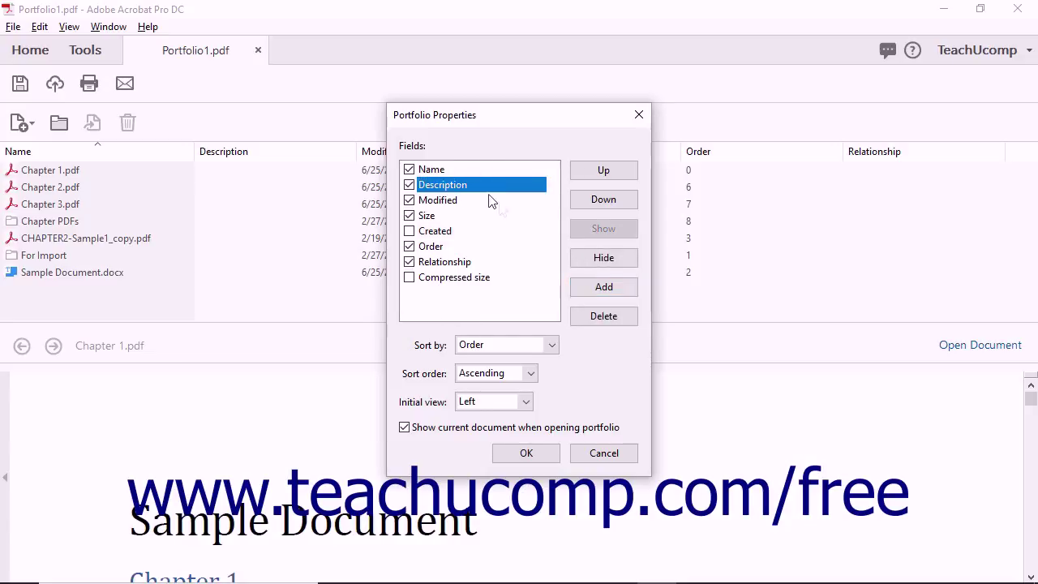
click(613, 174)
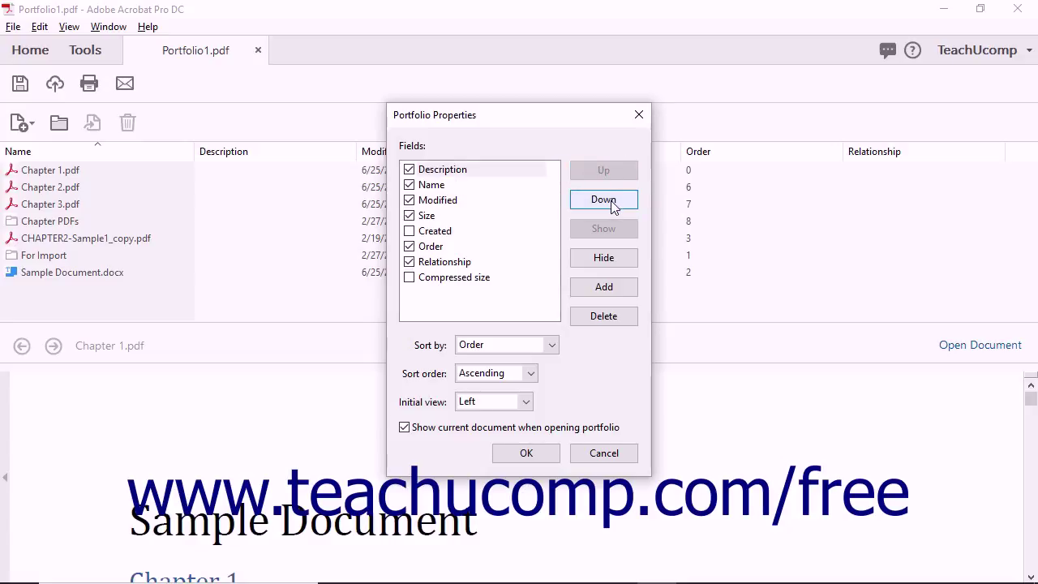
click(613, 208)
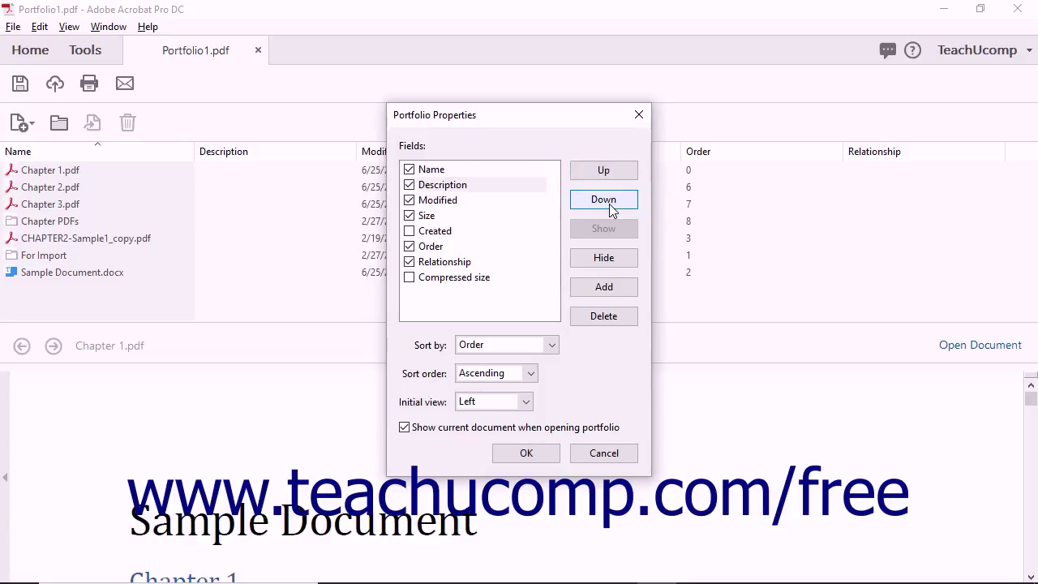
click(604, 288)
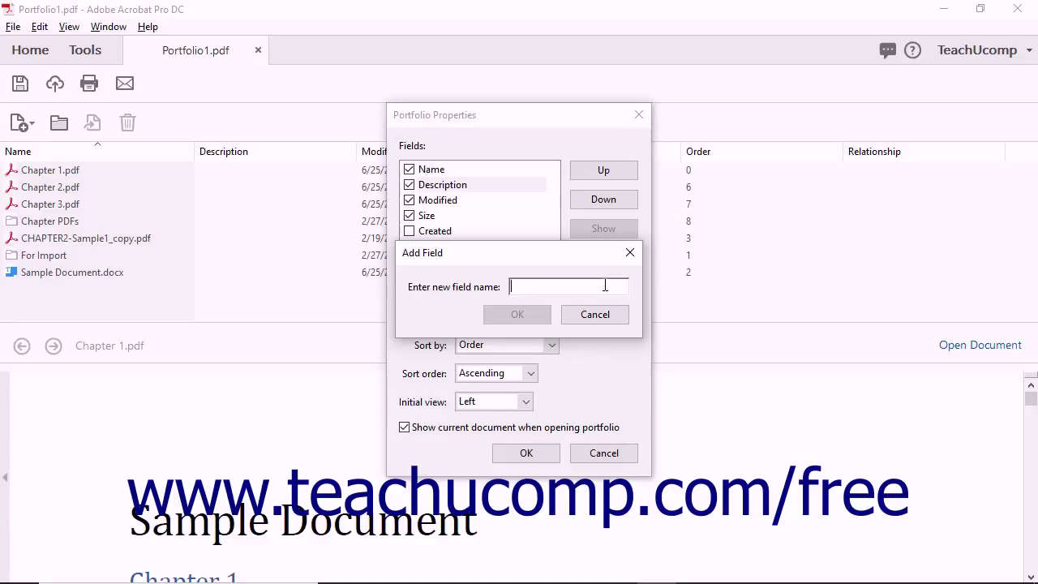
Step: Add the 'Folders Vs. Files' field, apply it, and narrow Relationship to reveal the column
text(Folders Vs. Files)
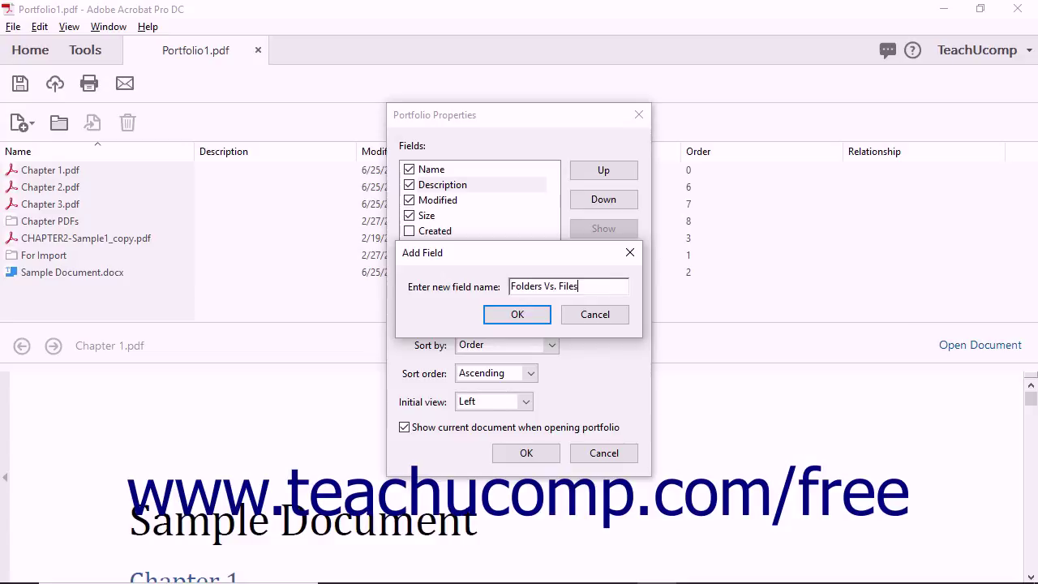
click(531, 318)
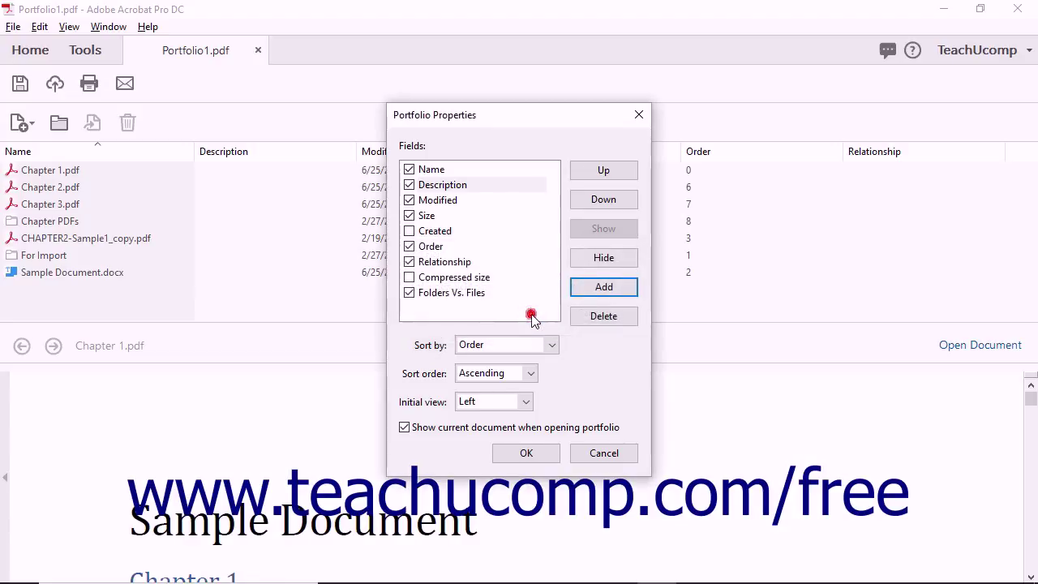
click(520, 456)
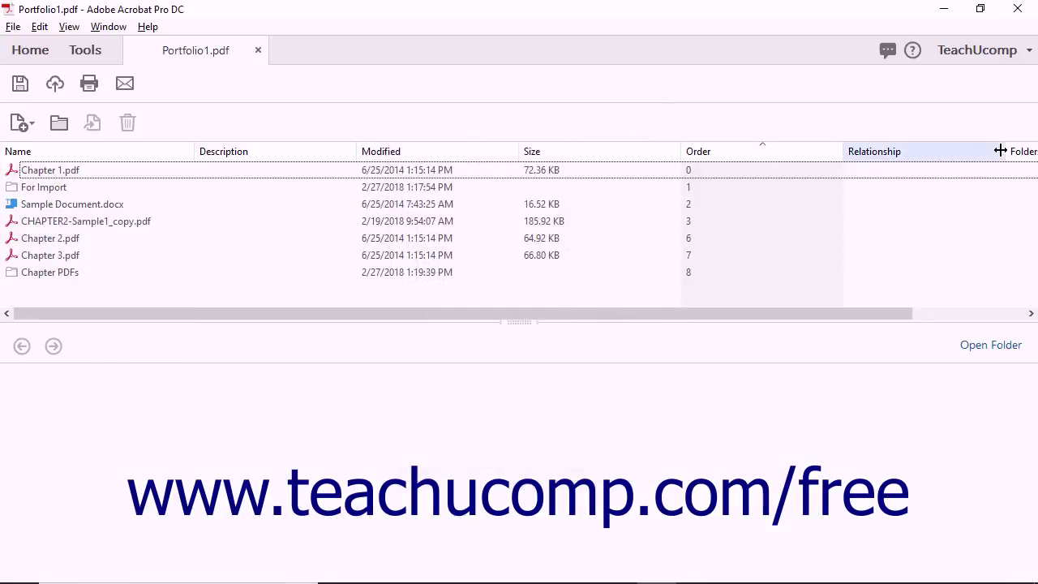
drag(1001, 151, 931, 151)
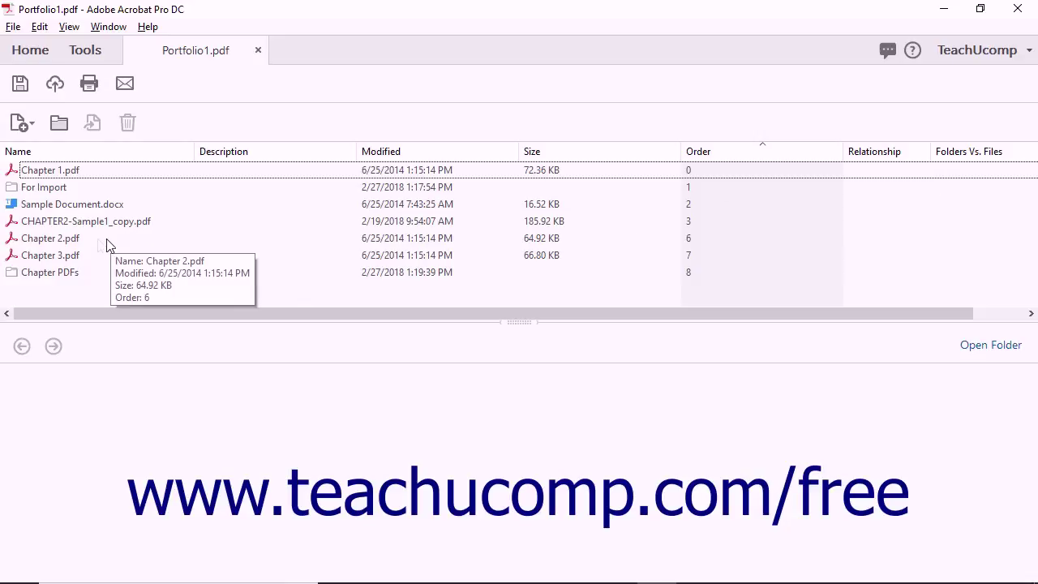
Step: Give the Chapter PDFs and For Import folders a Folders Vs. Files value of 0
click(64, 274)
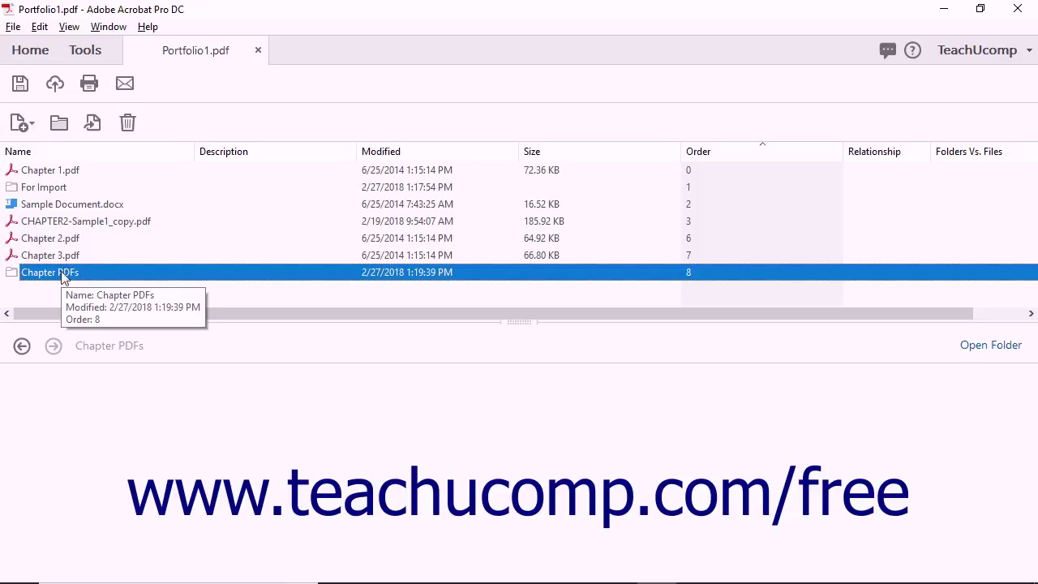
ctrl+click(51, 188)
right_click(52, 188)
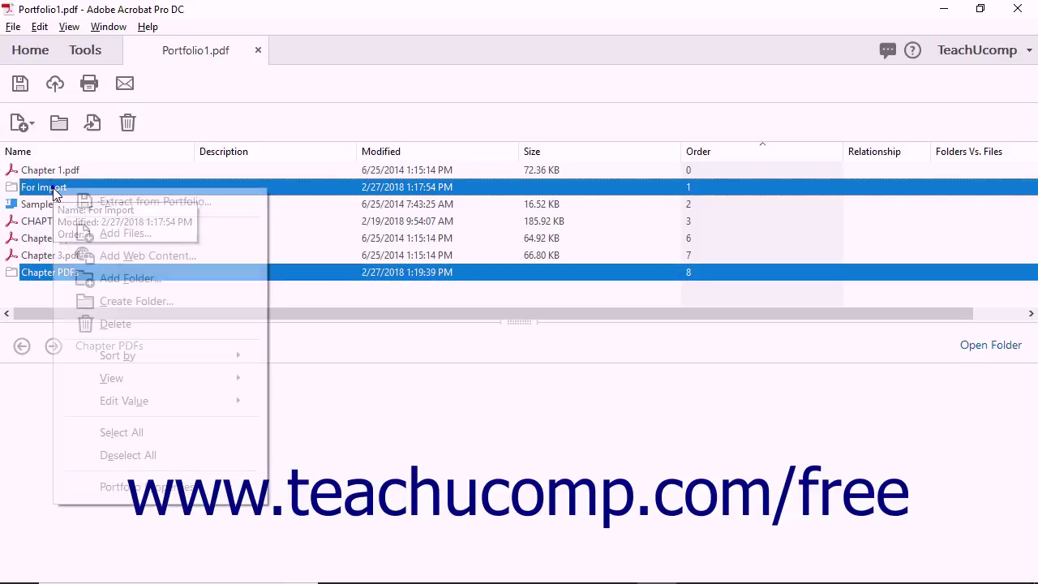
mouse_move(177, 407)
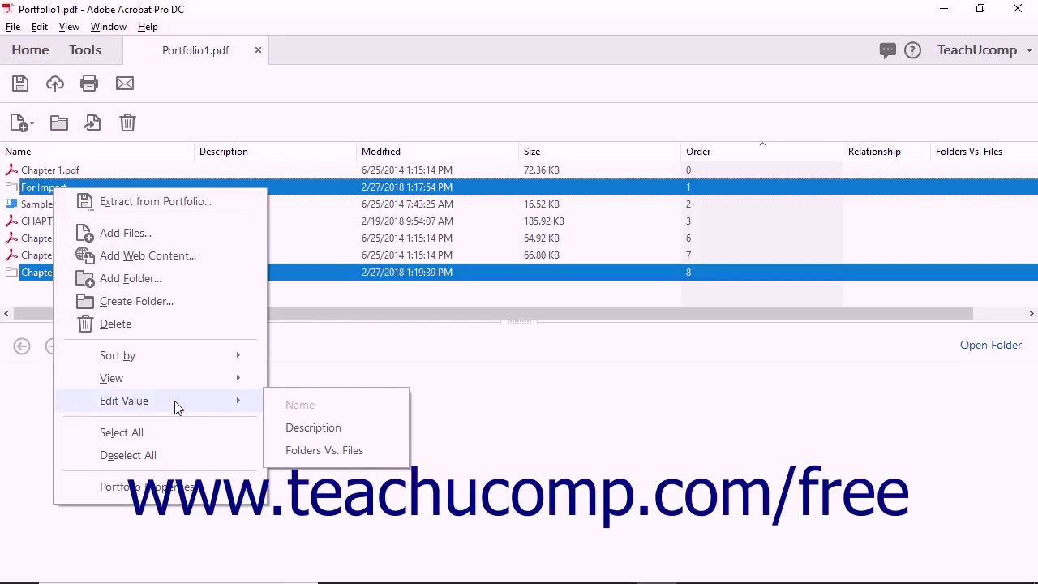
click(324, 450)
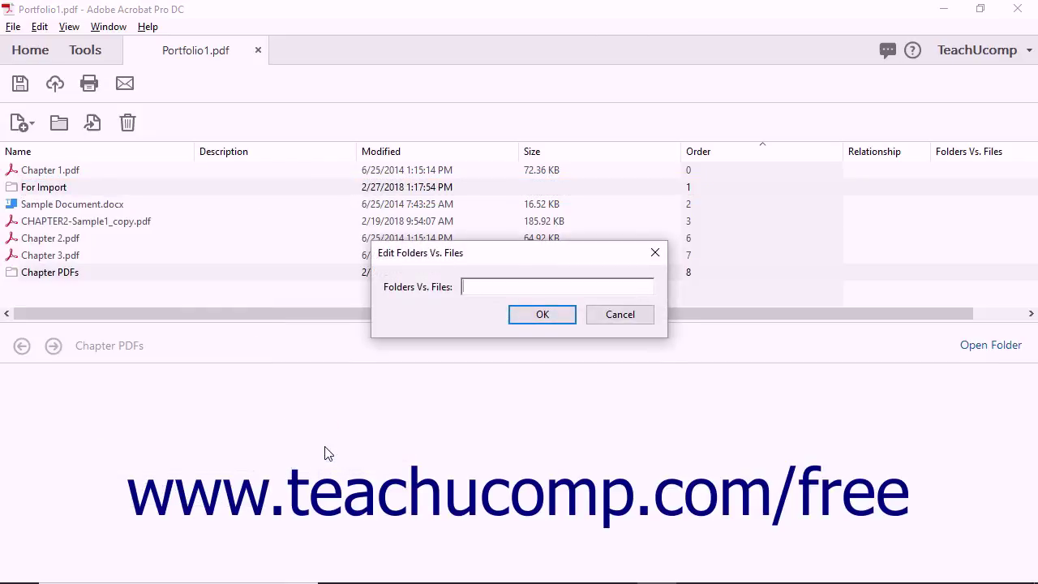
click(509, 286)
text(0)
click(516, 314)
Step: Select Chapter 1.pdf, Sample Document.docx, CHAPTER2-Sample1_copy.pdf, Chapter 2.pdf and Chapter 3.pdf together
click(69, 171)
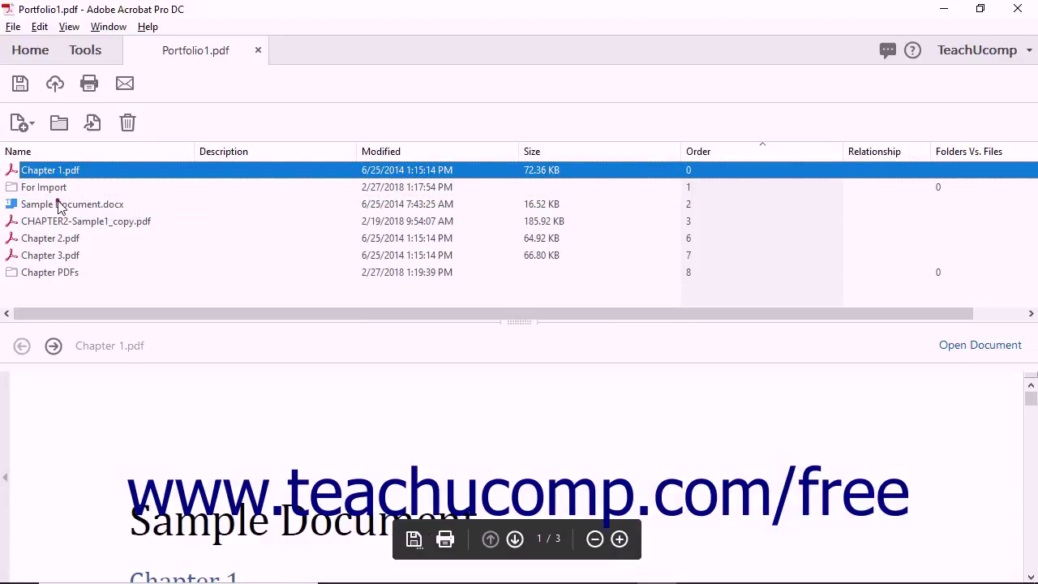
ctrl+click(61, 204)
ctrl+click(54, 221)
ctrl+click(55, 238)
ctrl+click(53, 256)
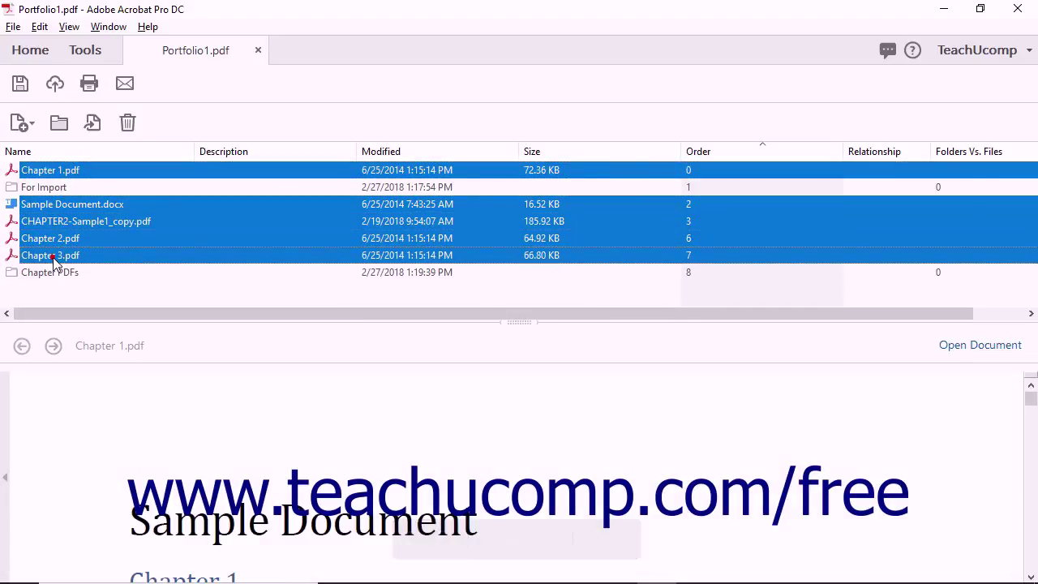
Step: Set the selected files' Folders Vs. Files value to 1, then deselect them
right_click(62, 224)
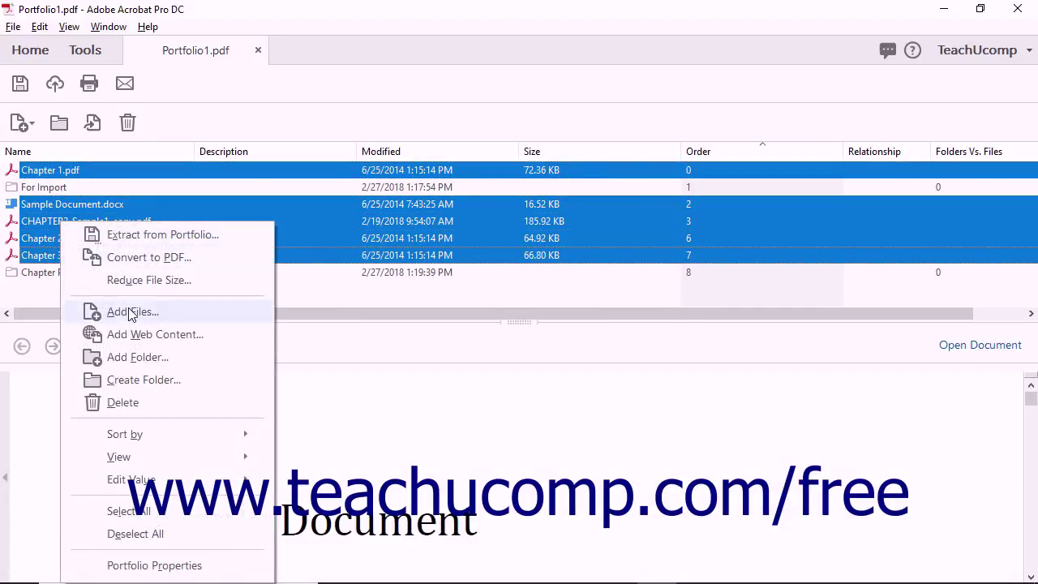
mouse_move(185, 483)
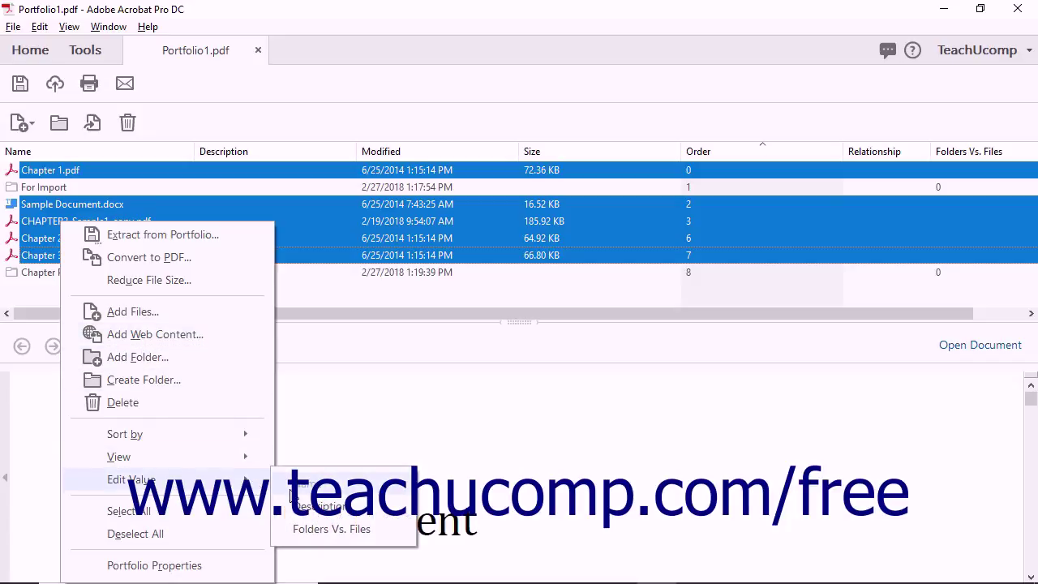
click(316, 529)
text(1)
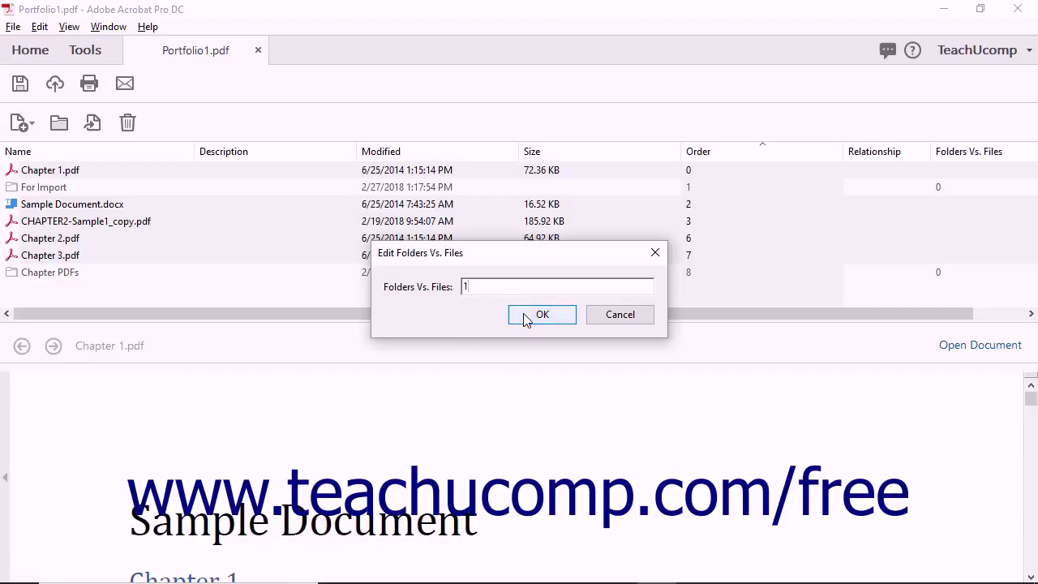
click(524, 315)
click(138, 186)
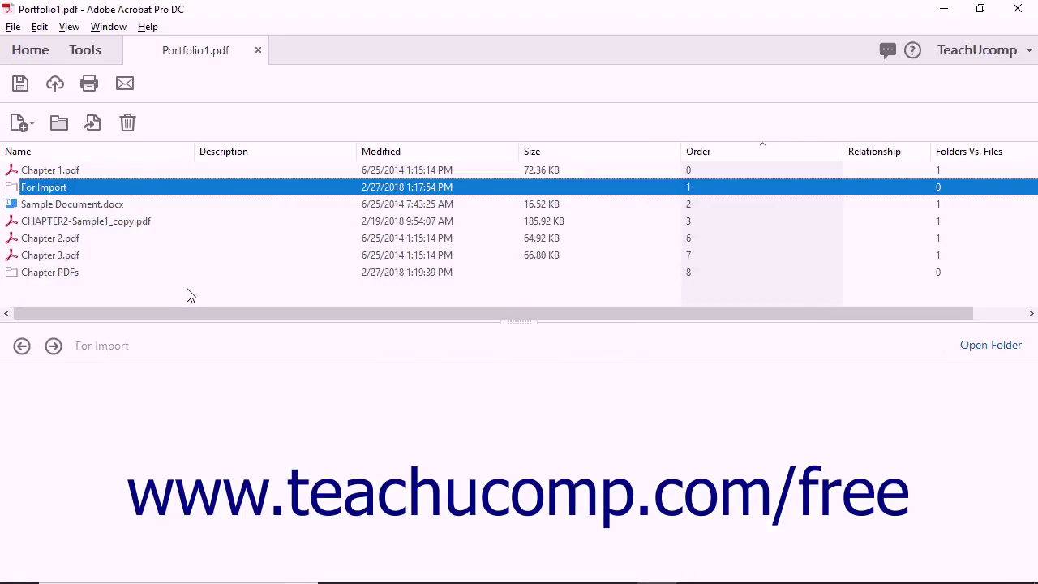
right_click(187, 289)
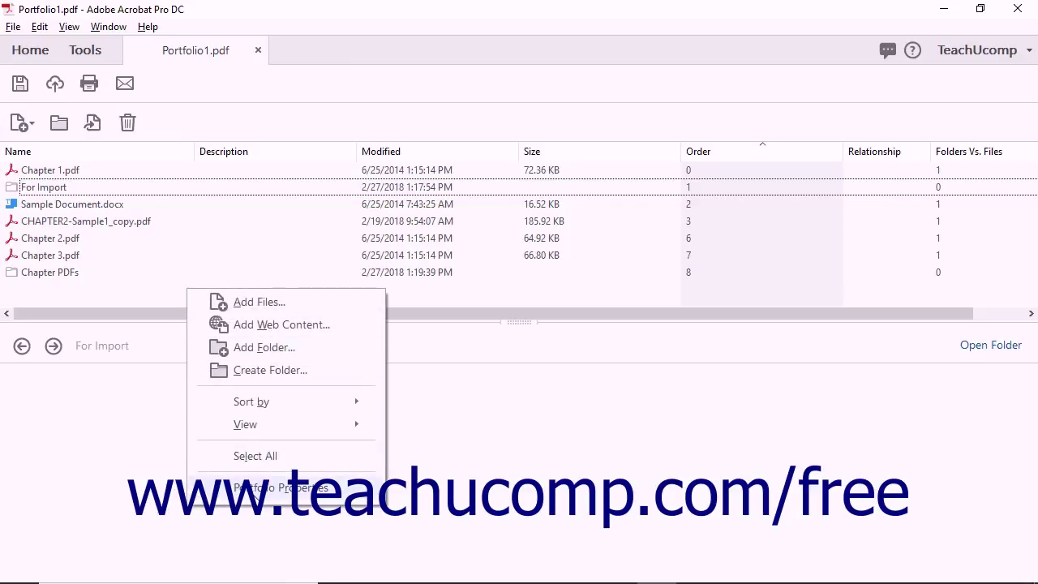
Step: Remove the Folders Vs. Files field in Portfolio Properties, confirming deletion of its data
click(255, 488)
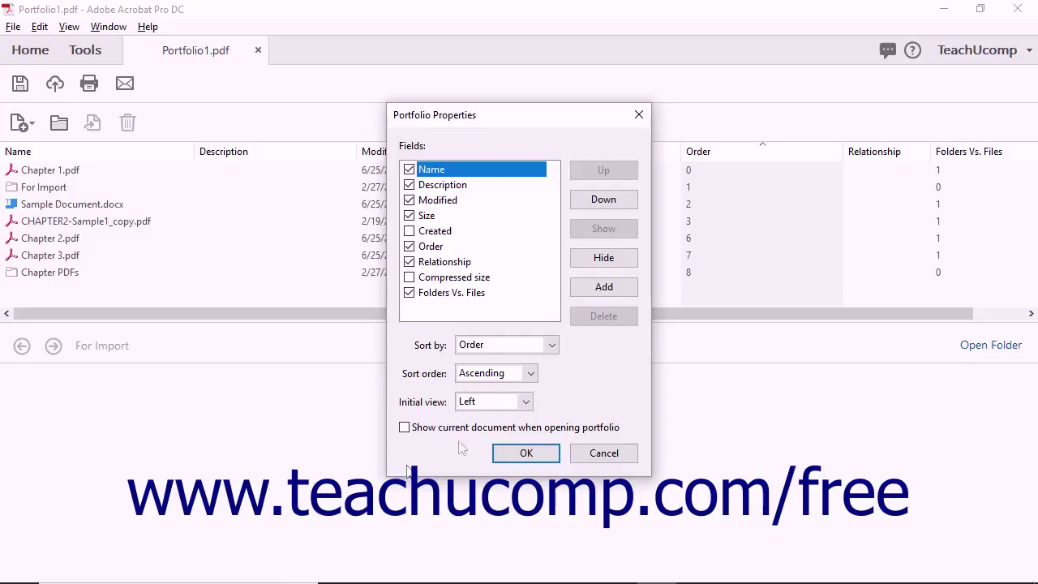
click(481, 293)
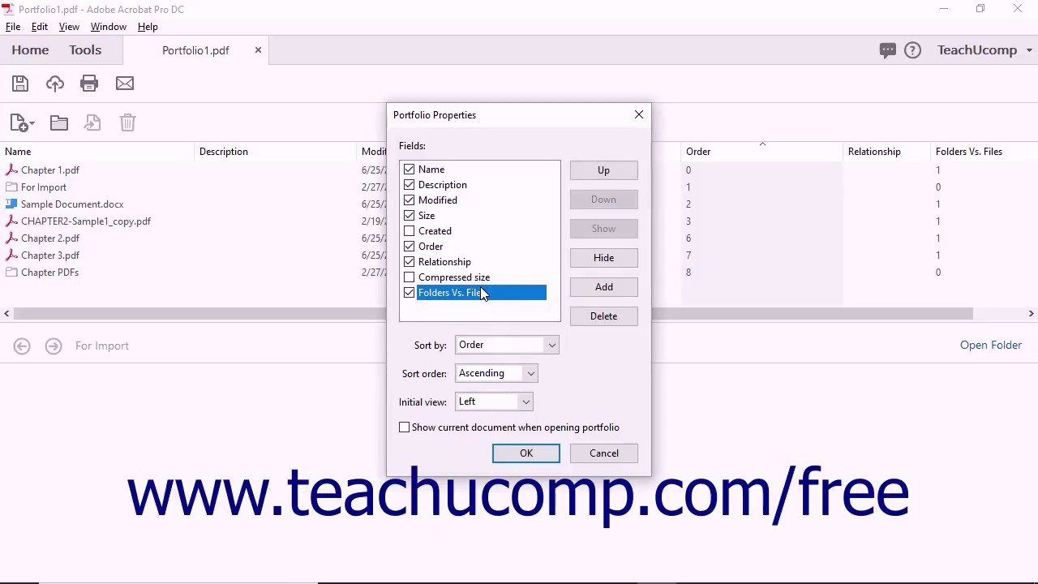
click(598, 324)
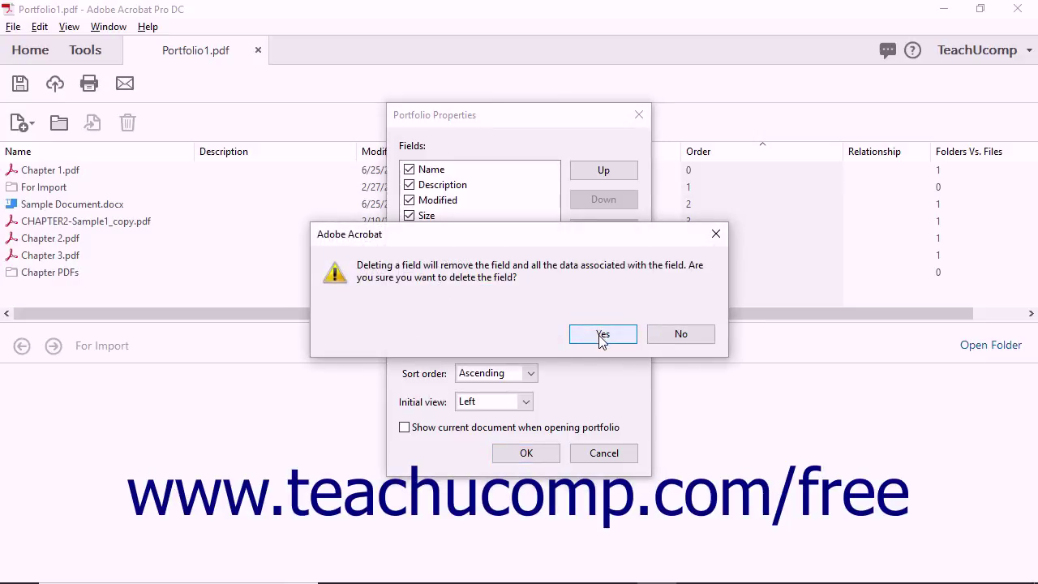
click(620, 338)
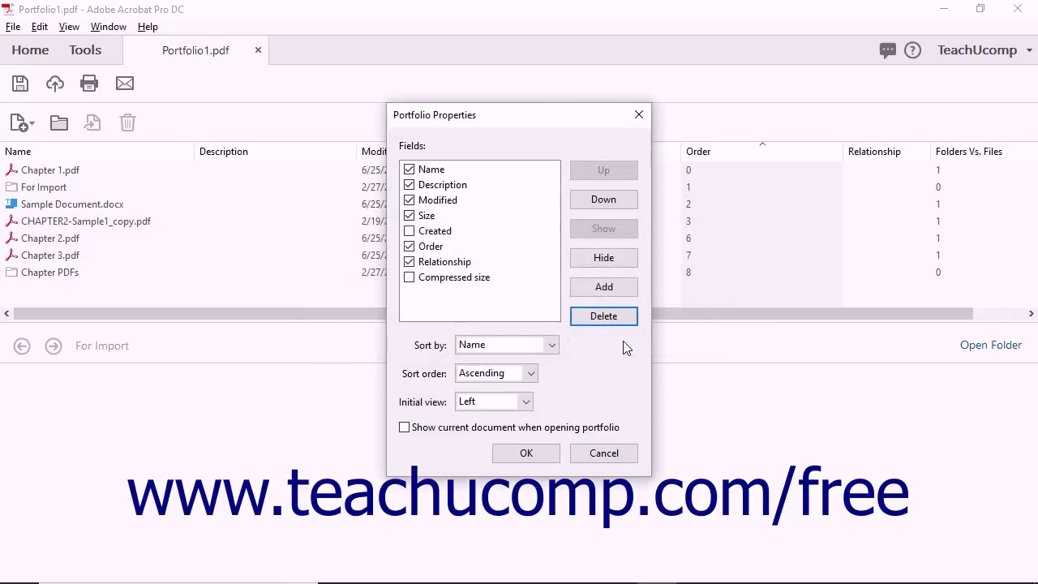
Step: Sort the portfolio by Order, ascending, with Left initial view, and apply the properties
click(553, 346)
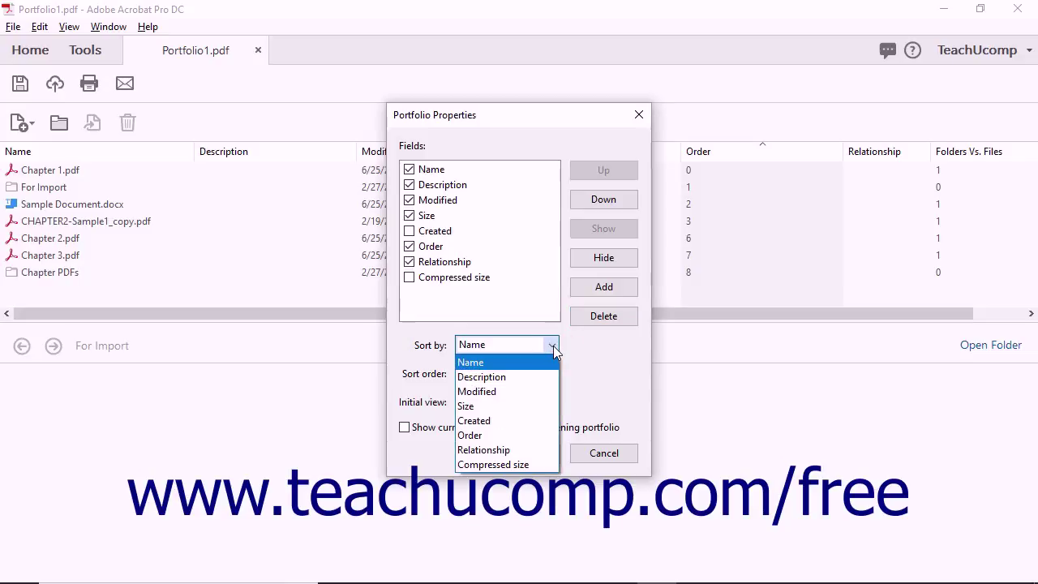
click(488, 435)
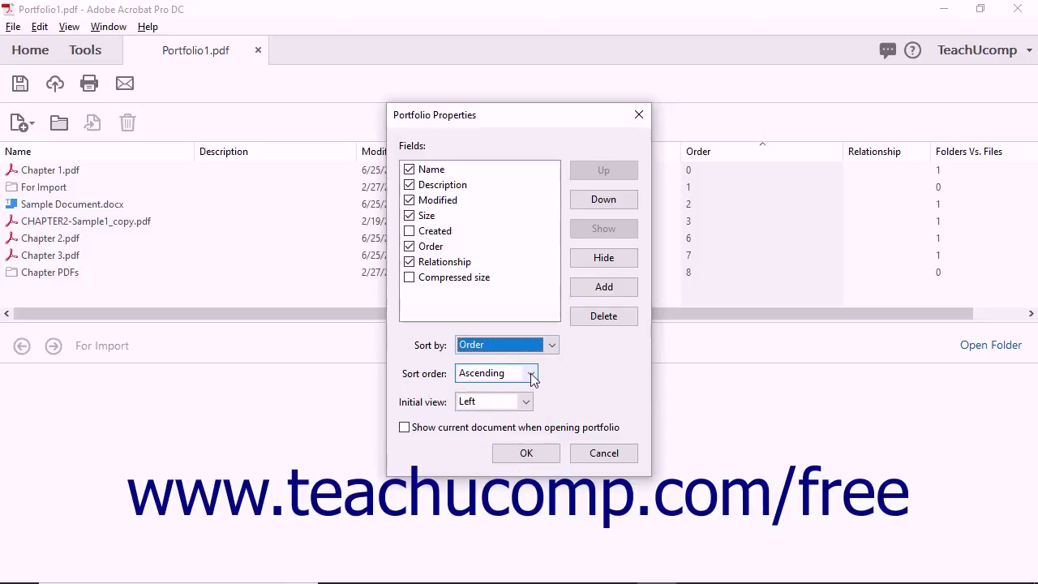
click(532, 374)
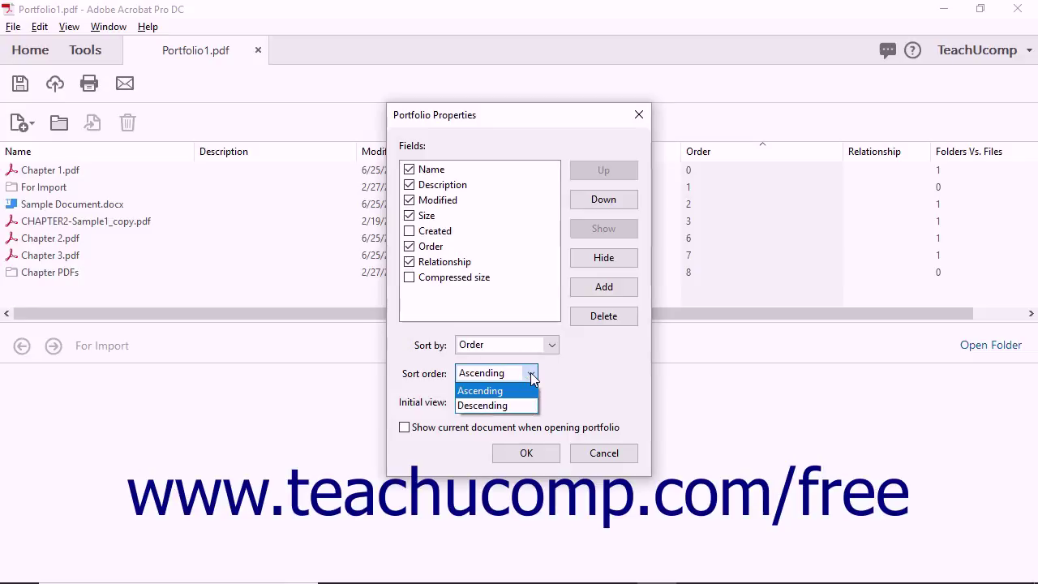
click(518, 390)
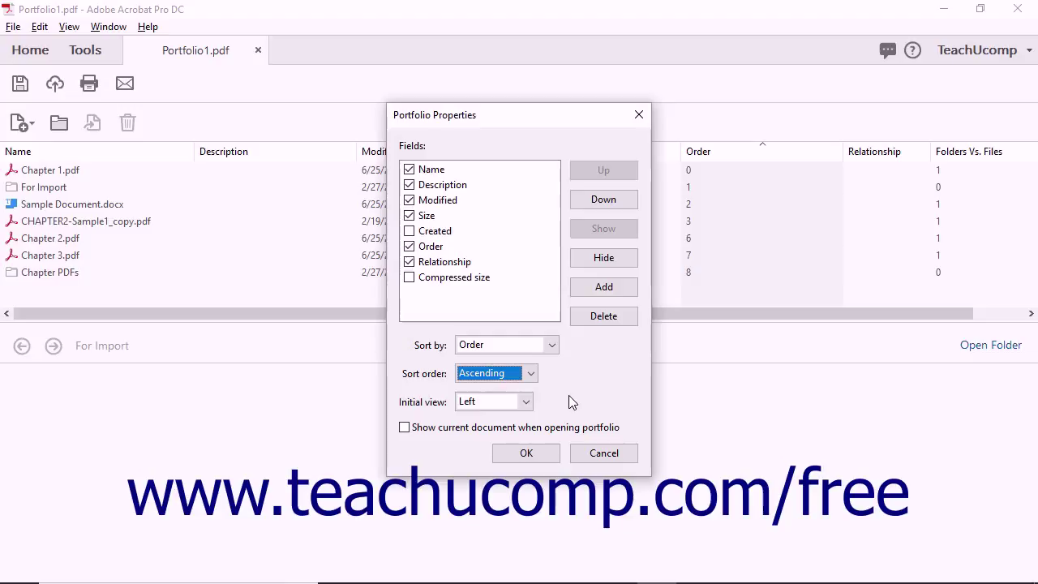
click(528, 403)
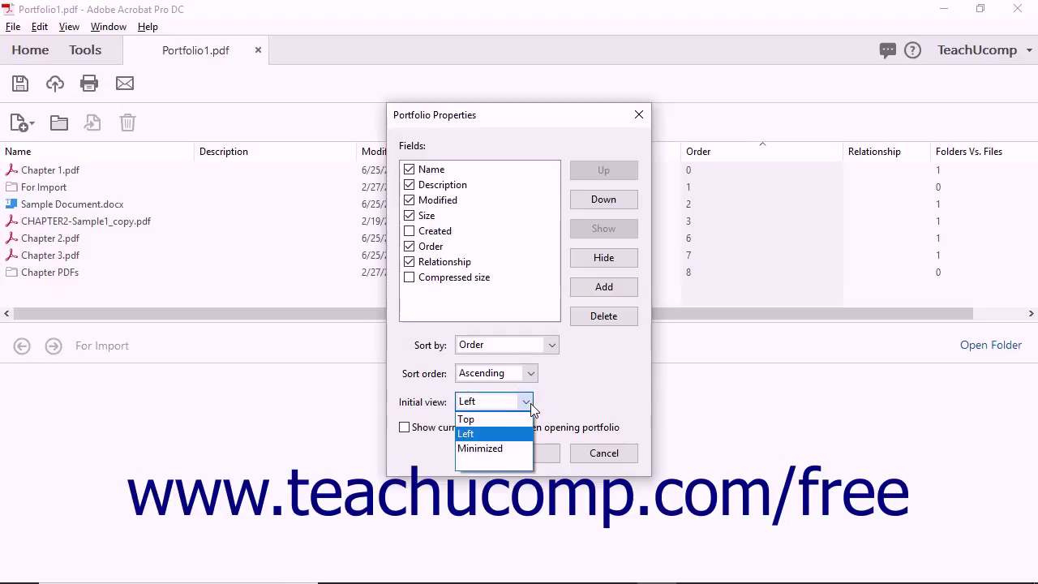
click(528, 405)
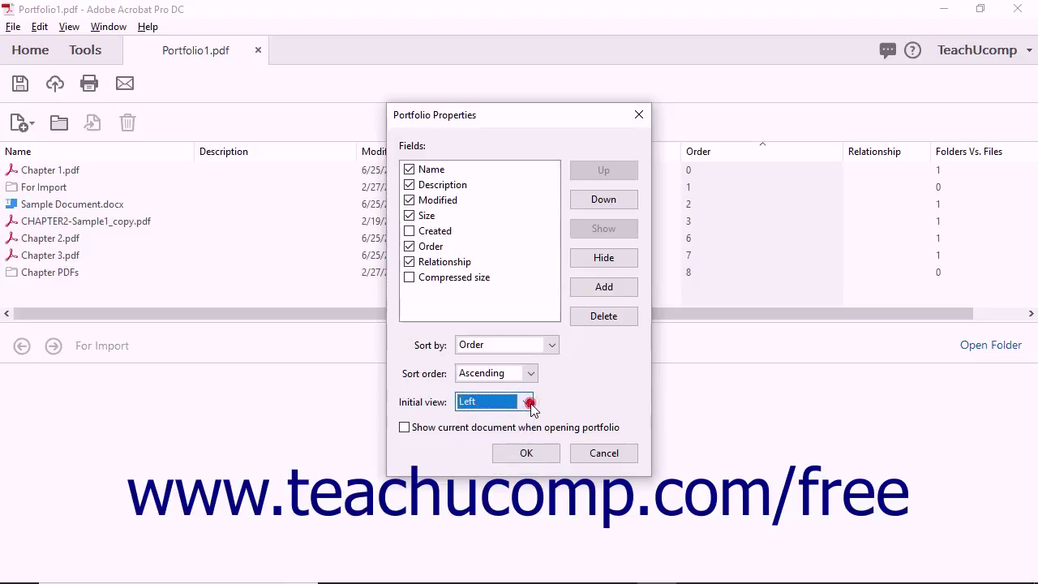
click(512, 455)
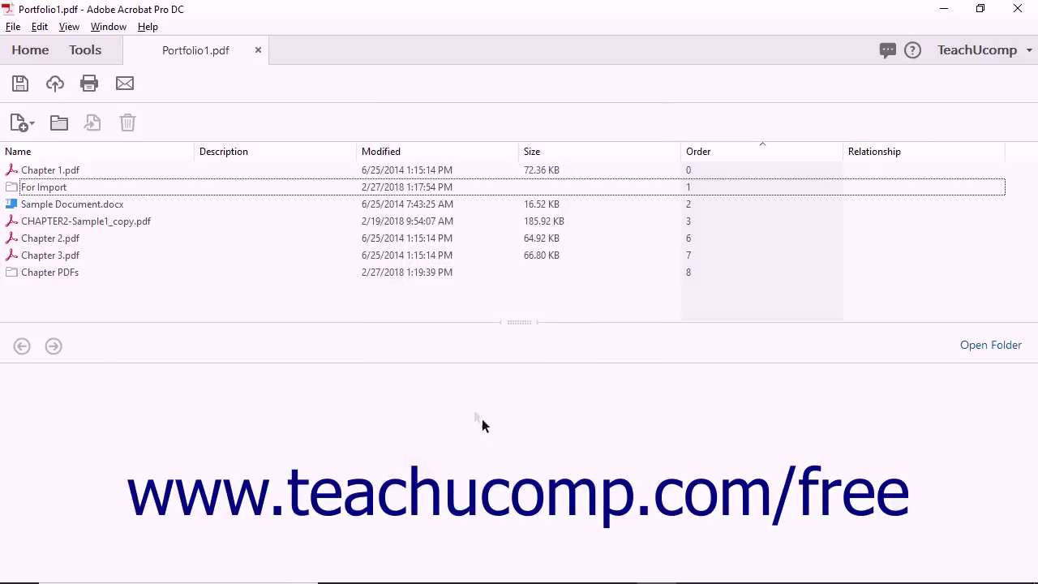